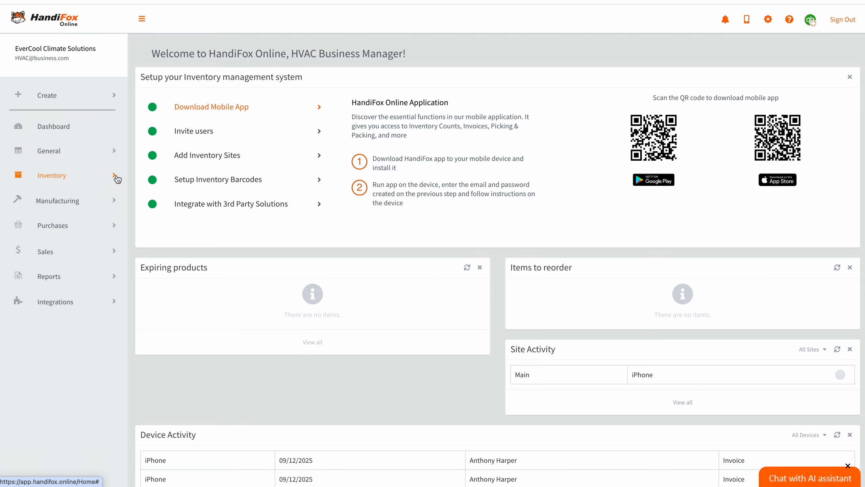
Step: Start a new Inventory-type item named 'Pleated Filter 15 x 20' from the Item List
{"action": "left_click", "coordinate": [116, 177]}
{"action": "left_click", "coordinate": [53, 205]}
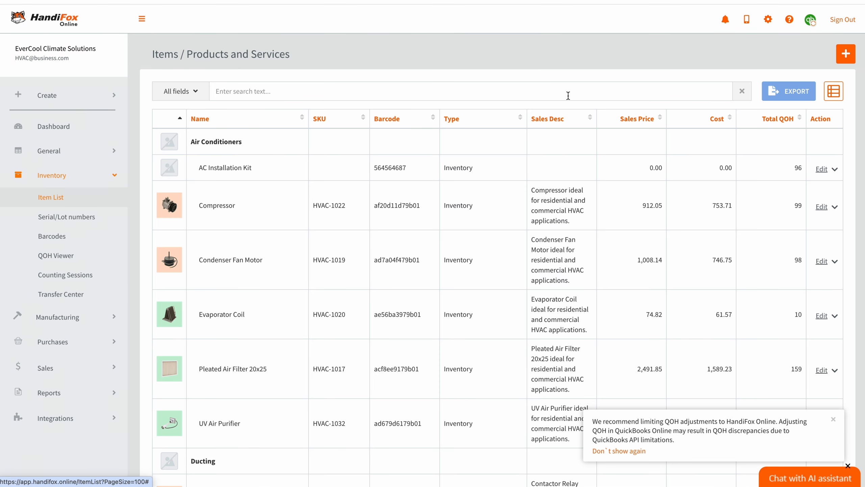
{"action": "left_click", "coordinate": [846, 54]}
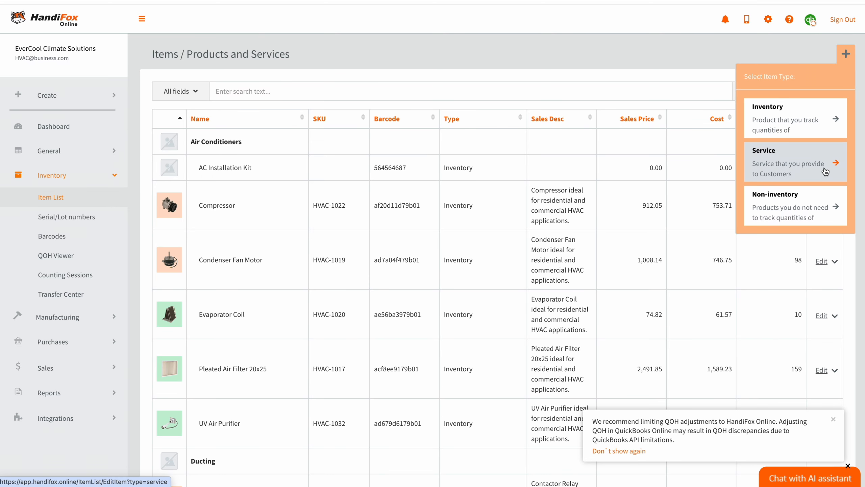
{"action": "left_click", "coordinate": [829, 121]}
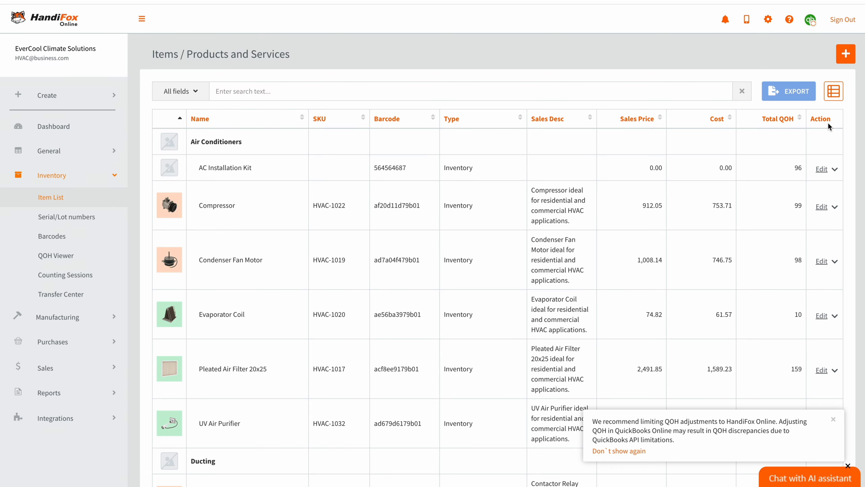
{"action": "type", "text": "Pleated Filter 15 x 20"}
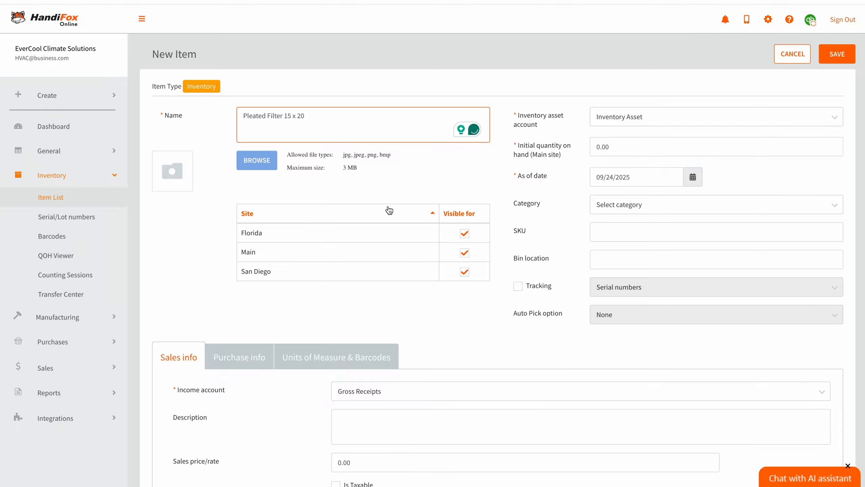
Step: Attach the pleated filter photo as the item's image
{"action": "left_click", "coordinate": [259, 160]}
{"action": "left_click", "coordinate": [334, 212]}
{"action": "left_click", "coordinate": [607, 344]}
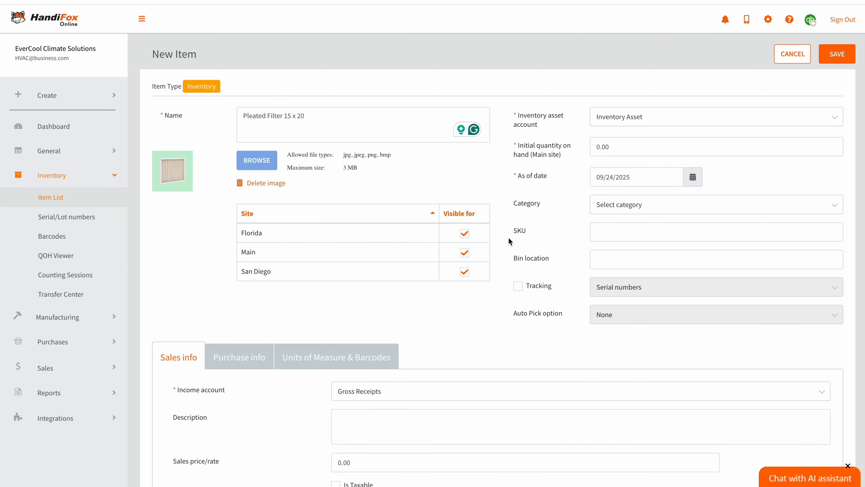
Step: Keep the item visible at the Florida and San Diego sites
{"action": "left_click", "coordinate": [465, 235]}
{"action": "left_click", "coordinate": [465, 272]}
{"action": "left_click", "coordinate": [465, 272]}
{"action": "left_click", "coordinate": [464, 233]}
Step: Keep Inventory Asset as the asset account and set initial quantity to 120 with the default date
{"action": "left_click", "coordinate": [837, 122]}
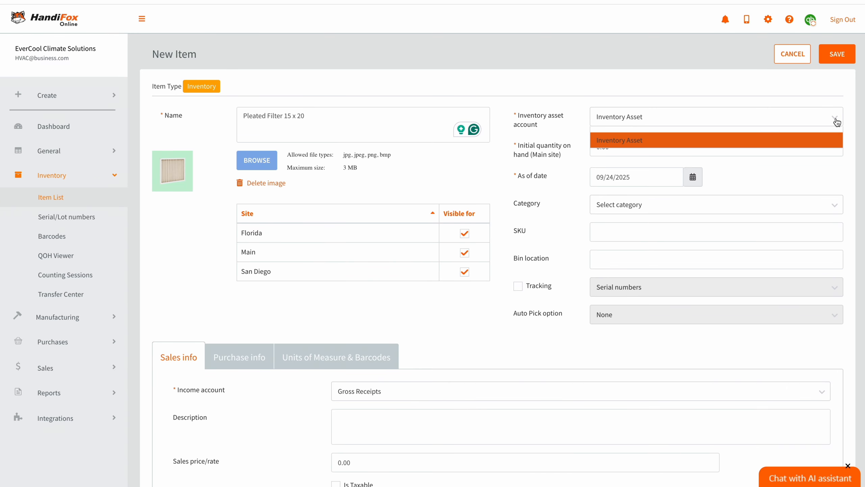
{"action": "left_click", "coordinate": [837, 123]}
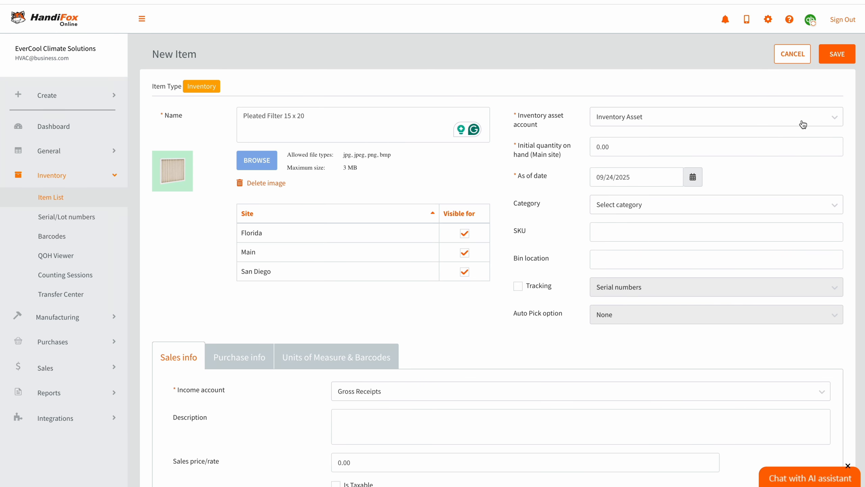
{"action": "left_click", "coordinate": [601, 149]}
{"action": "key", "text": "BackSpace"}
{"action": "type", "text": "120"}
{"action": "left_click", "coordinate": [774, 182]}
{"action": "left_click", "coordinate": [693, 177]}
{"action": "left_click", "coordinate": [694, 177]}
{"action": "left_click", "coordinate": [693, 177]}
{"action": "left_click", "coordinate": [745, 179]}
Step: Set category Filters, SKU PL-FL-1520 and bin location AA-B1-1
{"action": "left_click", "coordinate": [828, 206]}
{"action": "left_click", "coordinate": [680, 286]}
{"action": "left_click", "coordinate": [631, 230]}
{"action": "type", "text": "PL-FL-1520"}
{"action": "left_click", "coordinate": [602, 259]}
{"action": "type", "text": "A1-B1-1"}
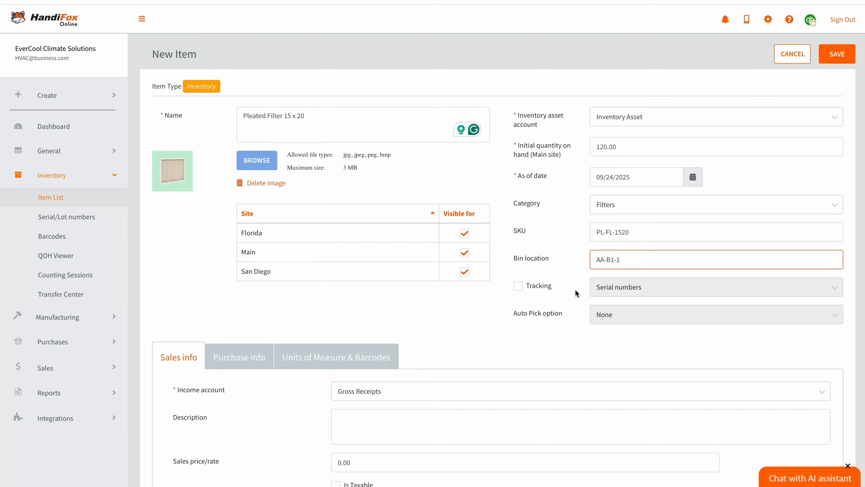
{"action": "left_click", "coordinate": [486, 310]}
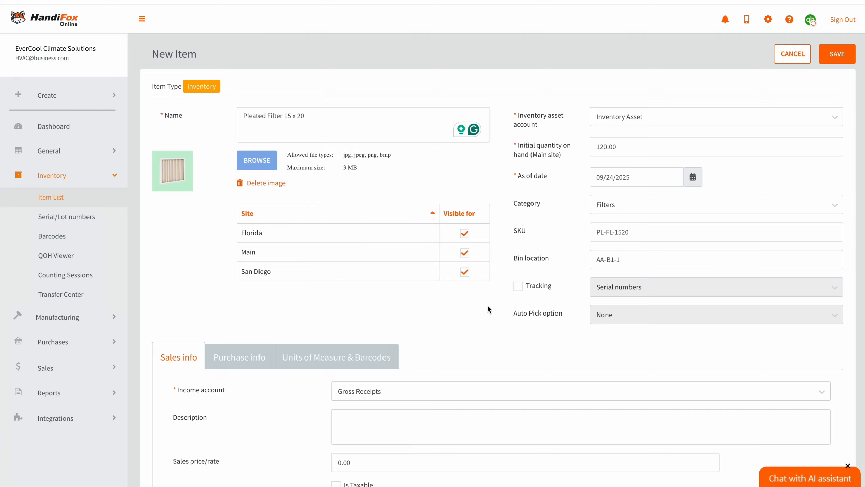
Step: Enable tracking and set auto pick to First In - First Out
{"action": "left_click", "coordinate": [520, 287]}
{"action": "left_click", "coordinate": [461, 131]}
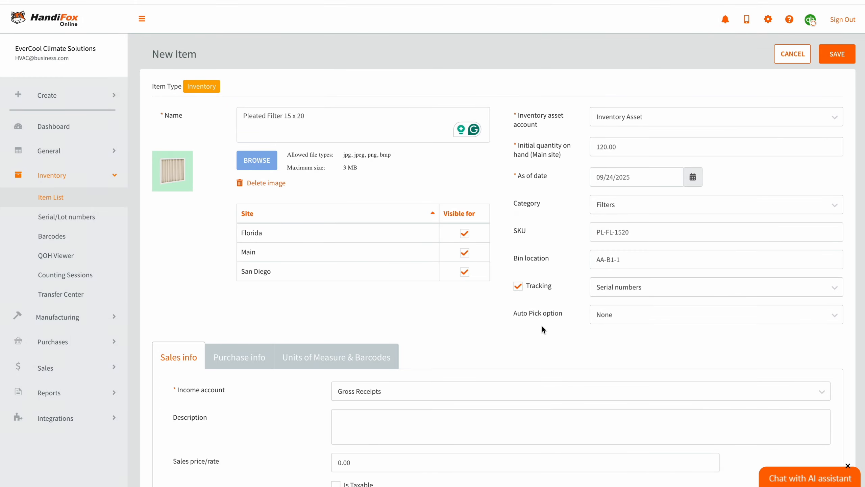
{"action": "left_click", "coordinate": [672, 318]}
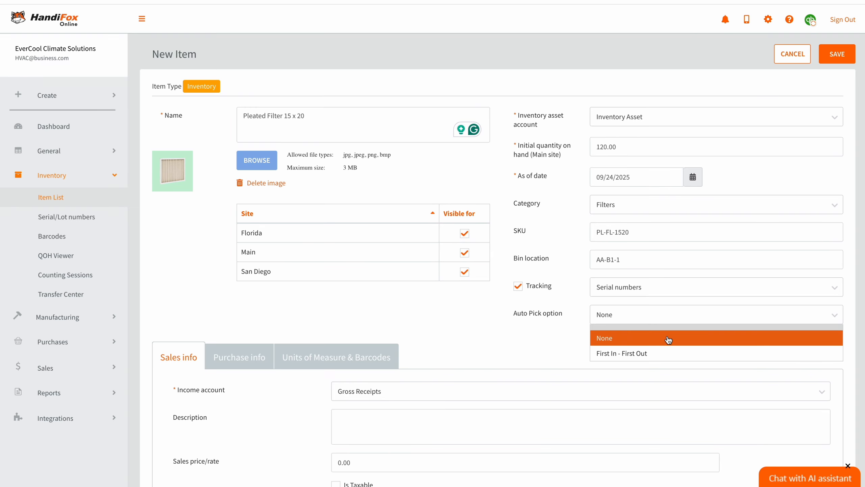
{"action": "left_click", "coordinate": [660, 354]}
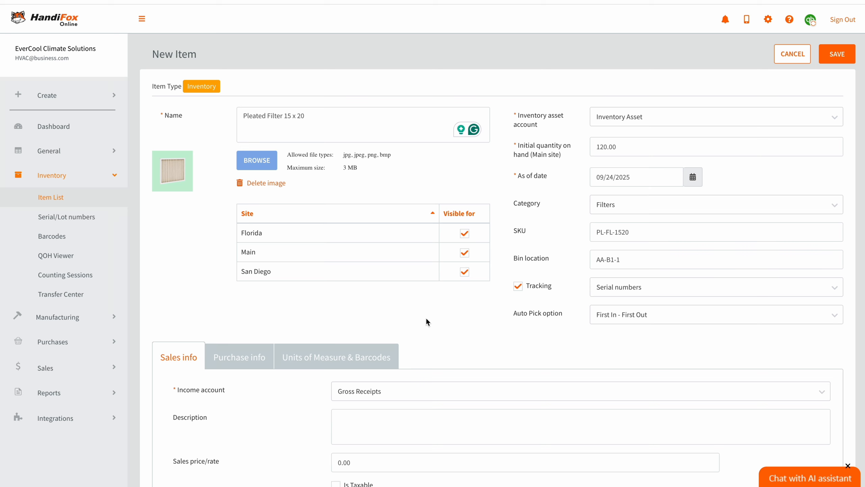
{"action": "scroll", "coordinate": [426, 320], "scroll_direction": "down", "scroll_amount": 3}
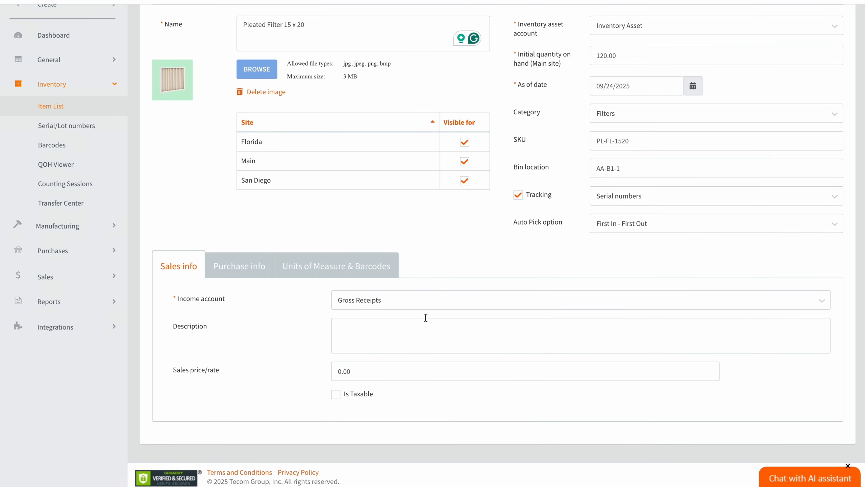
Step: Set sales price 15, income account Sales of Product Income, and mark the item taxable
{"action": "left_click", "coordinate": [399, 334]}
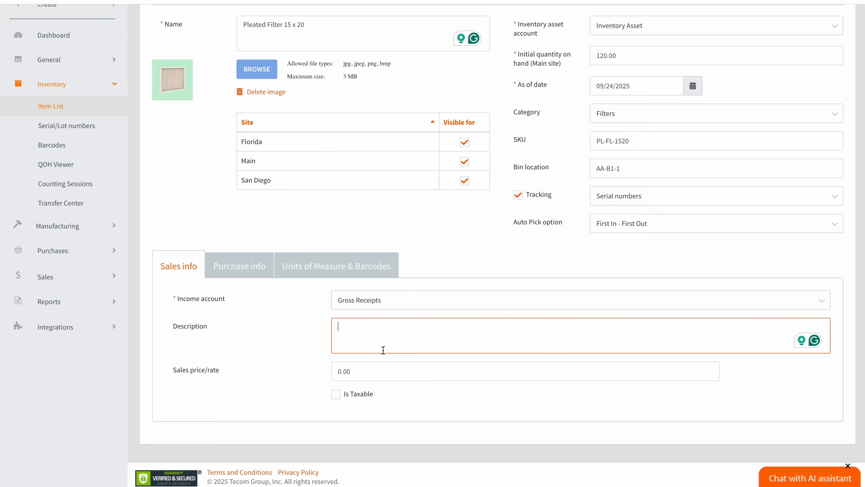
{"action": "left_click", "coordinate": [341, 374]}
{"action": "type", "text": "15"}
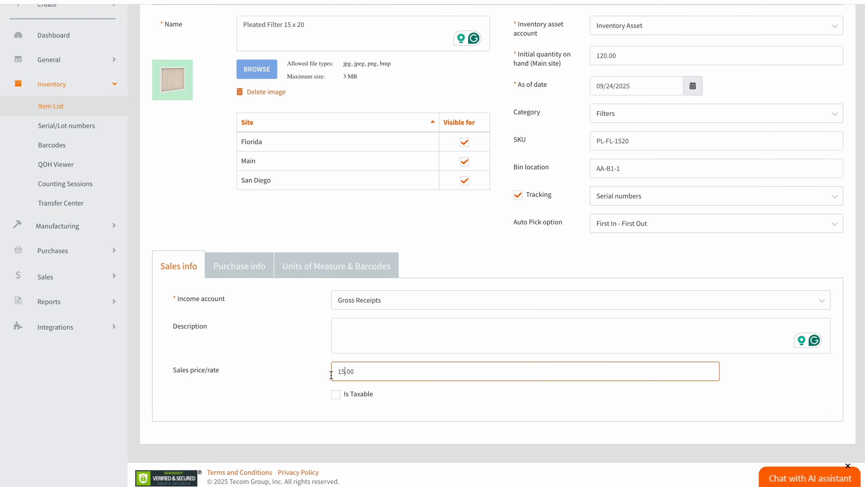
{"action": "left_click", "coordinate": [282, 395]}
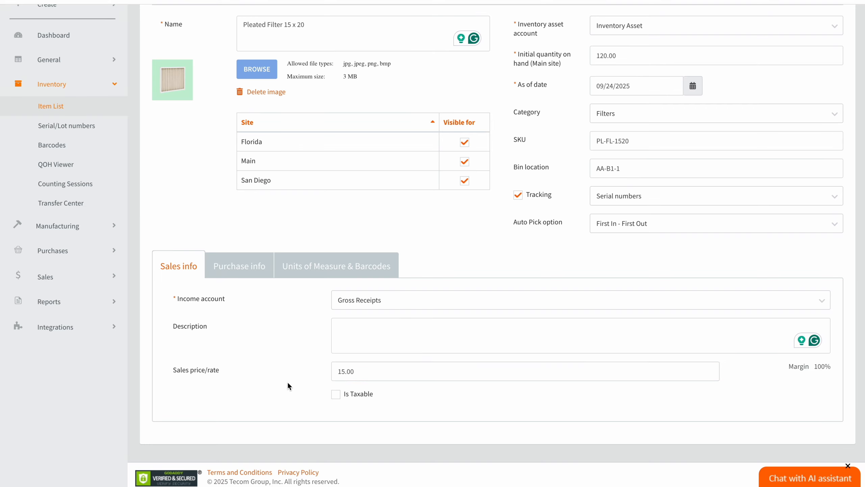
{"action": "left_click", "coordinate": [461, 300]}
{"action": "left_click", "coordinate": [444, 354]}
{"action": "left_click", "coordinate": [336, 395]}
Step: In purchase info, keep Cost of Goods Sold as expense account and set cost to 7
{"action": "left_click", "coordinate": [245, 269]}
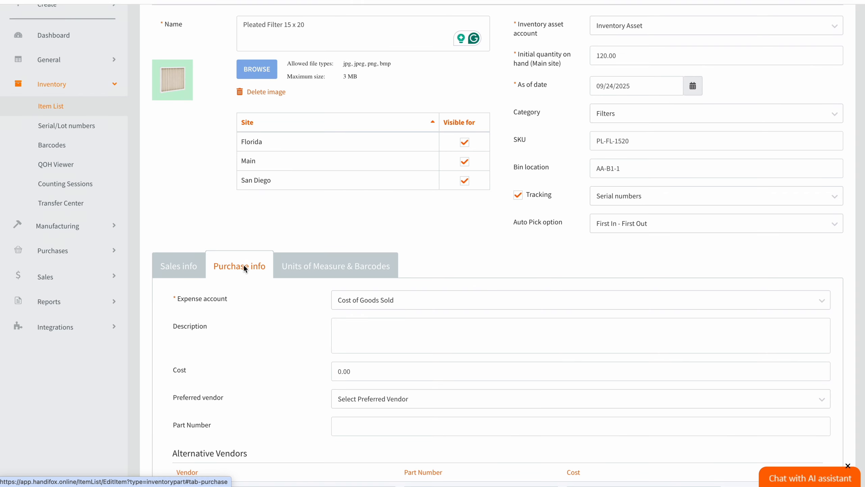
{"action": "left_click", "coordinate": [348, 302]}
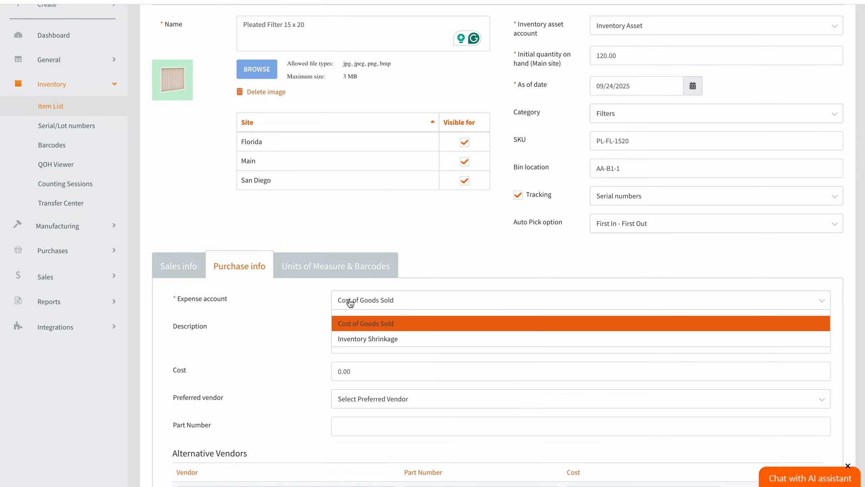
{"action": "left_click", "coordinate": [351, 323]}
{"action": "left_click", "coordinate": [355, 338]}
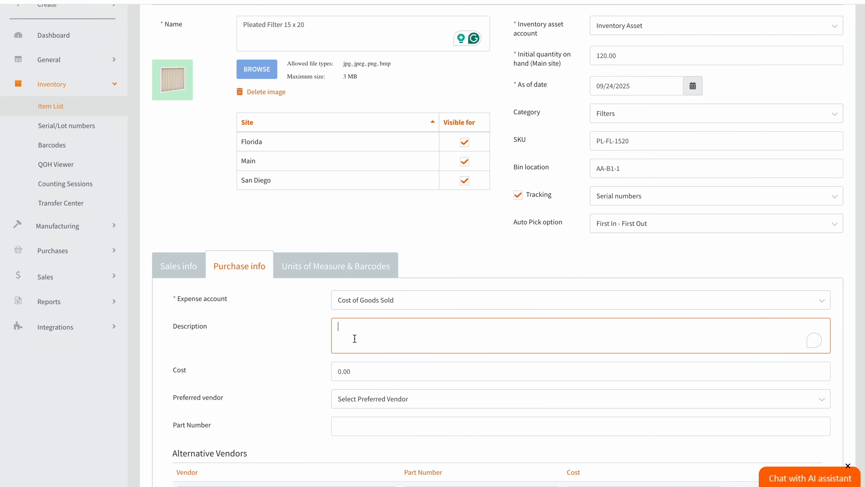
{"action": "scroll", "coordinate": [355, 339], "scroll_direction": "down", "scroll_amount": 2}
{"action": "left_click", "coordinate": [338, 303]}
{"action": "key", "text": "Delete"}
{"action": "type", "text": "7"}
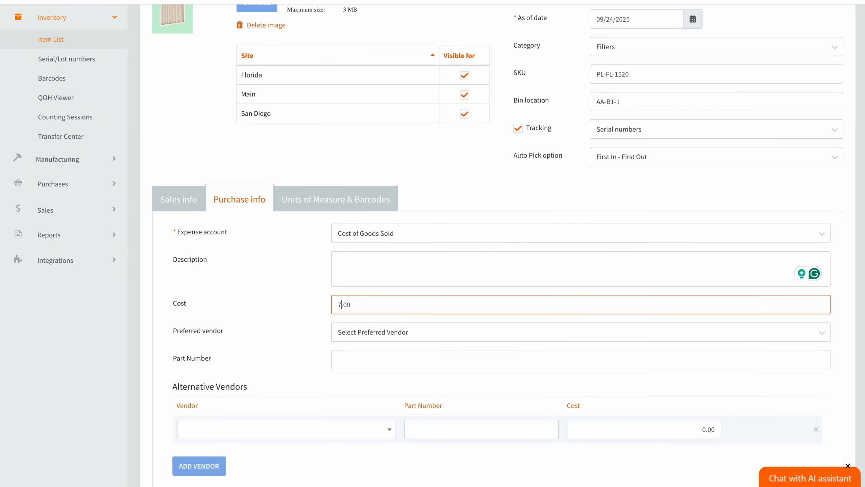
Step: Choose the item's preferred vendor
{"action": "left_click", "coordinate": [370, 338]}
{"action": "left_click", "coordinate": [361, 375]}
{"action": "scroll", "coordinate": [361, 378], "scroll_direction": "down", "scroll_amount": 1}
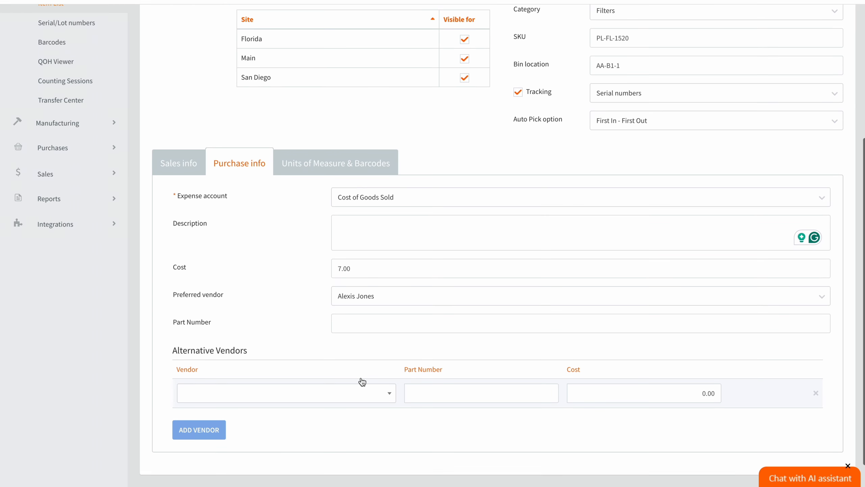
{"action": "left_click", "coordinate": [359, 324]}
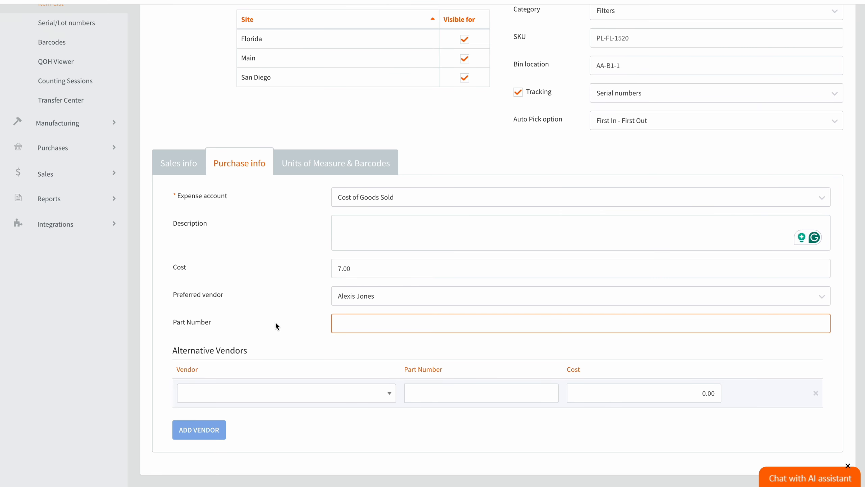
{"action": "scroll", "coordinate": [283, 325], "scroll_direction": "down", "scroll_amount": 1}
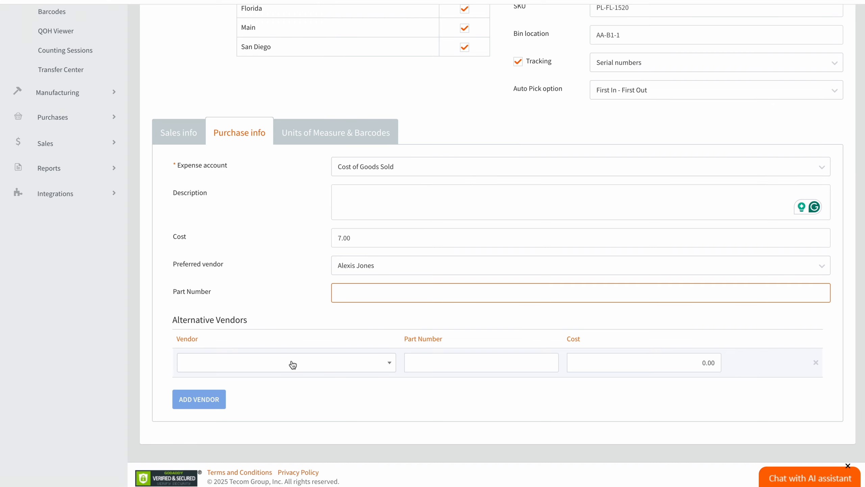
Step: Add an alternative vendor with a cost of 8.00
{"action": "left_click", "coordinate": [291, 363]}
{"action": "left_click", "coordinate": [258, 280]}
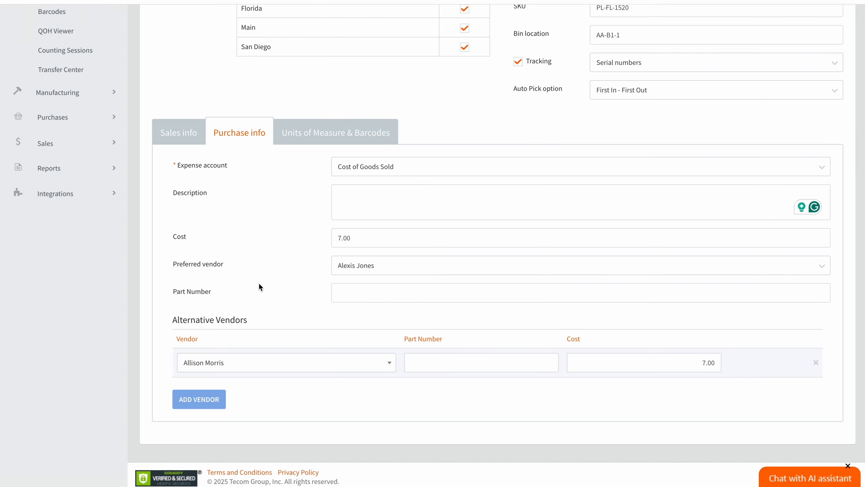
{"action": "left_click", "coordinate": [478, 360]}
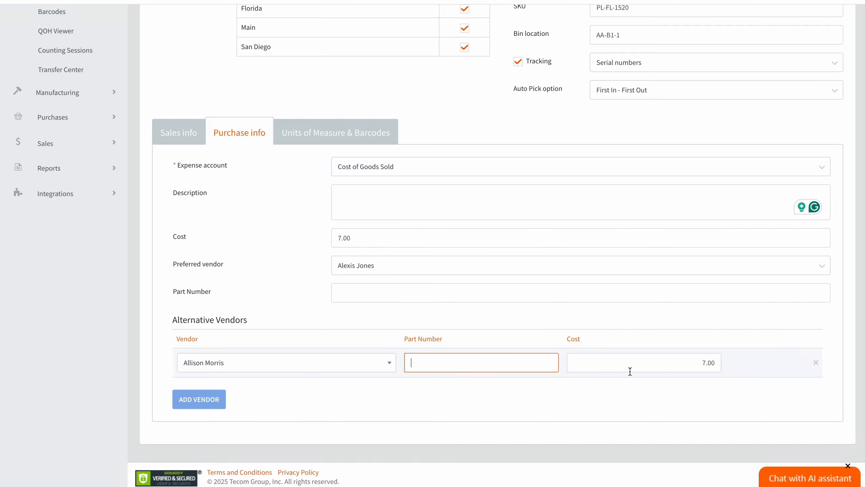
{"action": "left_click", "coordinate": [707, 363]}
{"action": "key", "text": "BackSpace"}
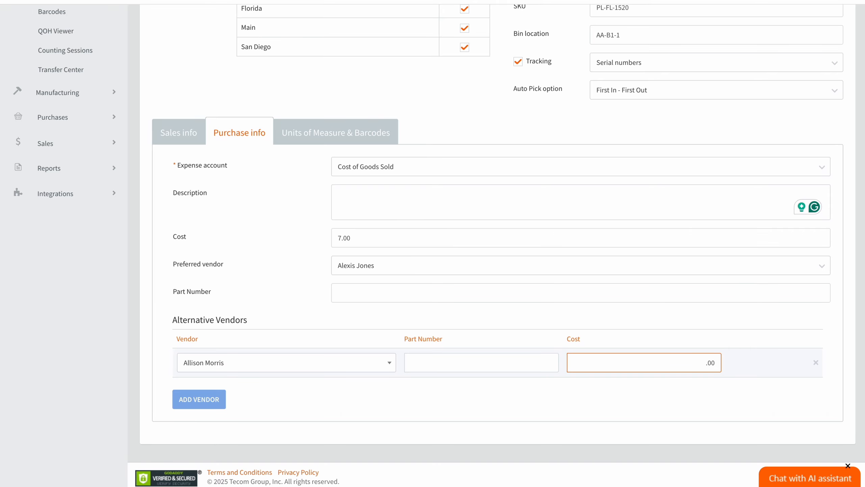
{"action": "type", "text": "8"}
{"action": "left_click", "coordinate": [635, 425]}
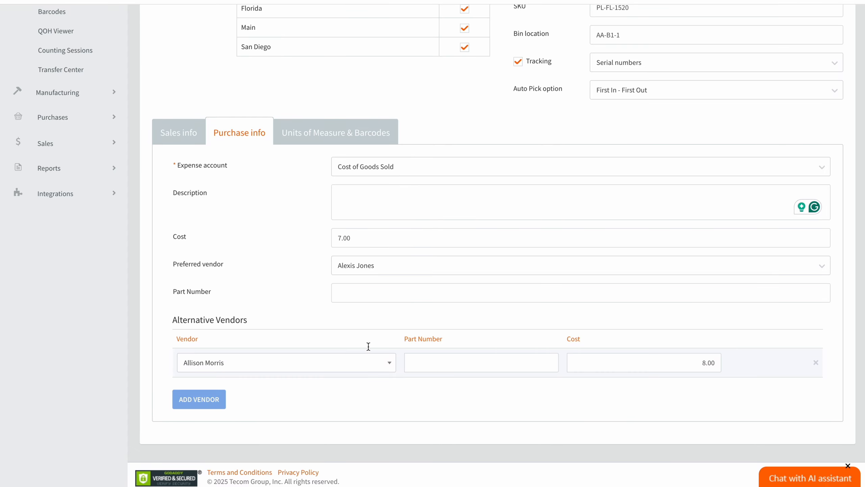
{"action": "left_click", "coordinate": [348, 133]}
Step: Make each (ea) the base unit, accepting the warning
{"action": "left_click", "coordinate": [395, 183]}
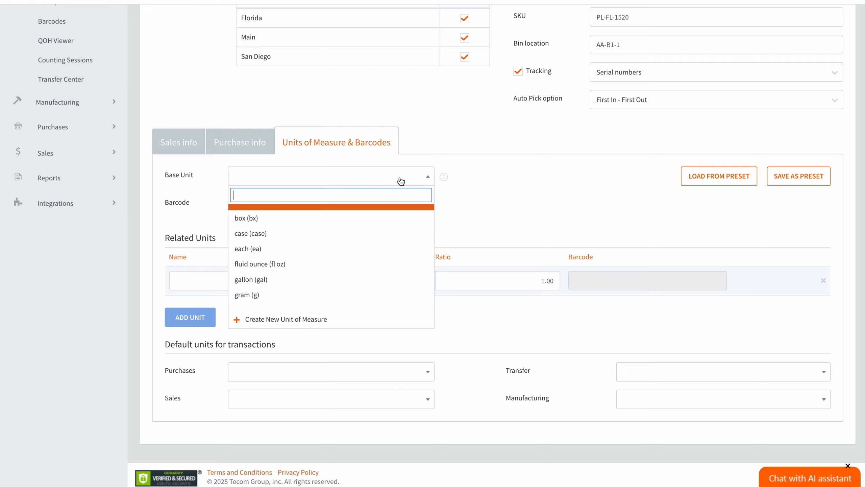
{"action": "left_click", "coordinate": [364, 248]}
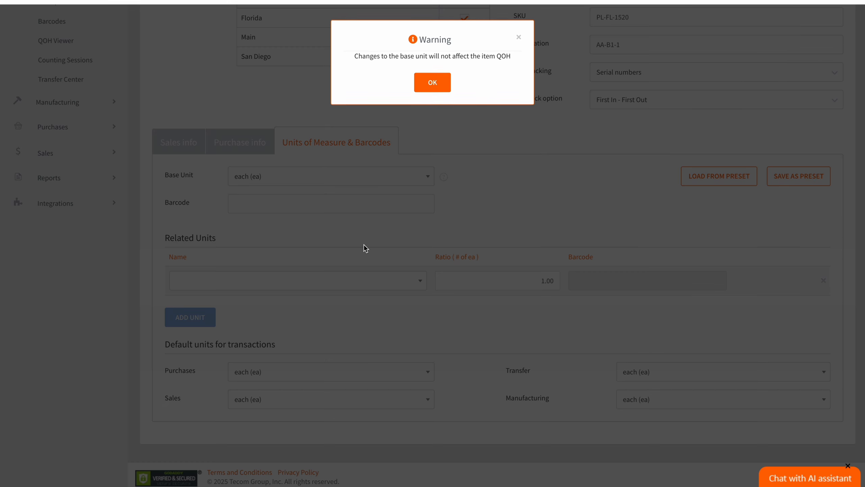
{"action": "left_click", "coordinate": [439, 82]}
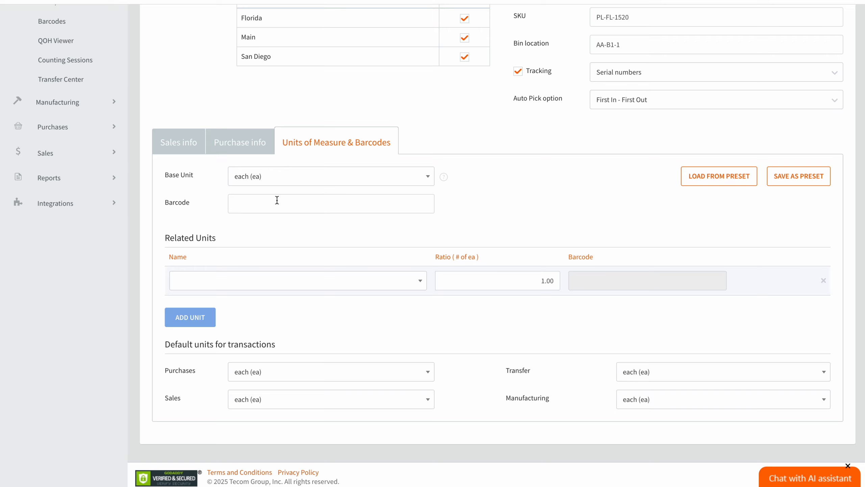
Step: Add related unit case (case) with ratio 6 and make it the default purchases unit
{"action": "left_click", "coordinate": [231, 283]}
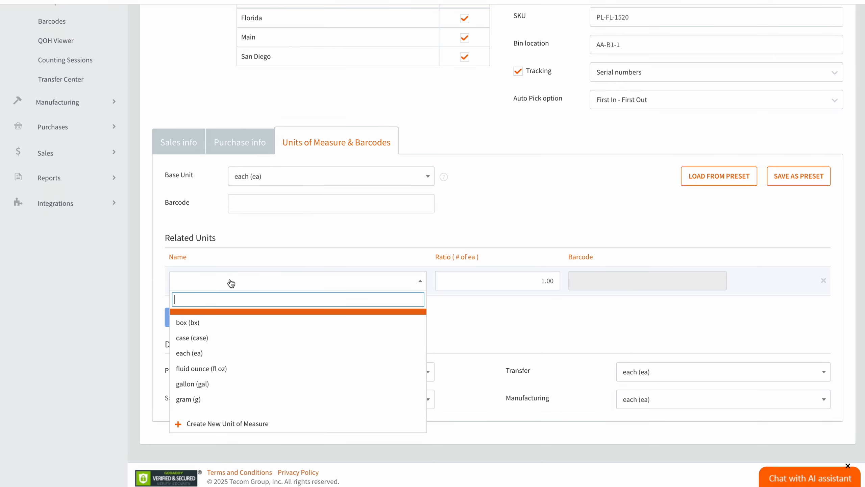
{"action": "left_click", "coordinate": [220, 337]}
{"action": "left_click", "coordinate": [545, 281]}
{"action": "key", "text": "BackSpace"}
{"action": "type", "text": "6"}
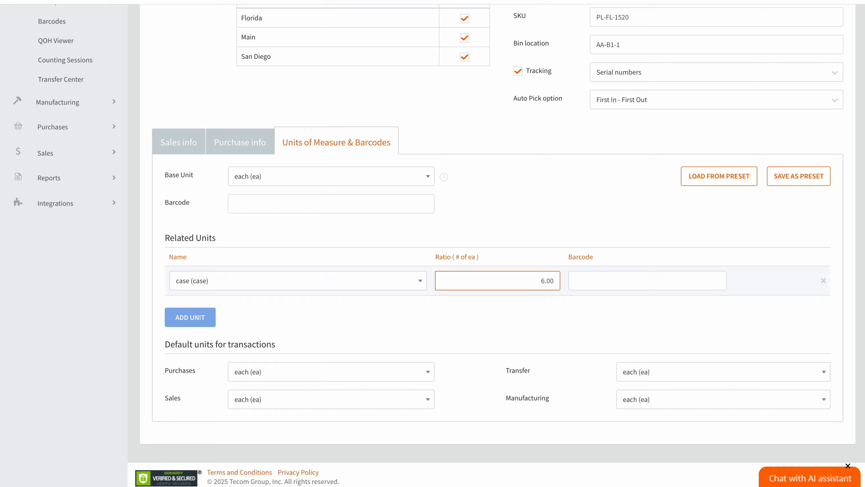
{"action": "left_click", "coordinate": [598, 323]}
{"action": "left_click", "coordinate": [608, 281]}
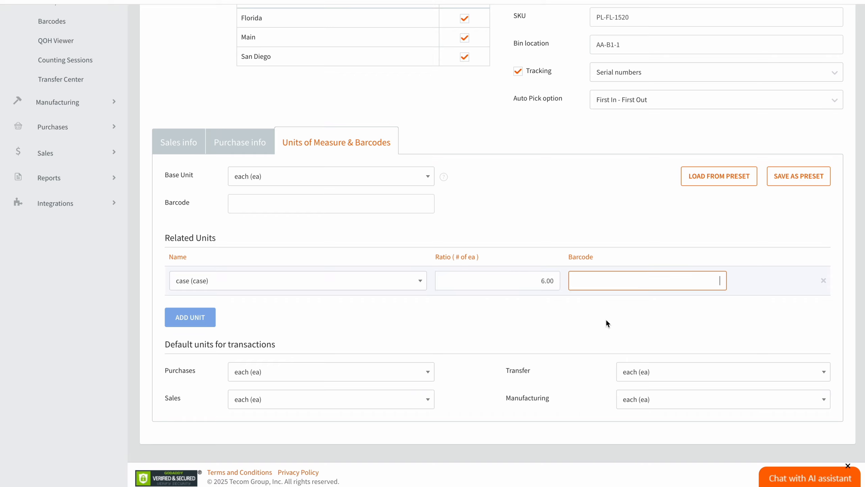
{"action": "scroll", "coordinate": [463, 320], "scroll_direction": "down", "scroll_amount": 1}
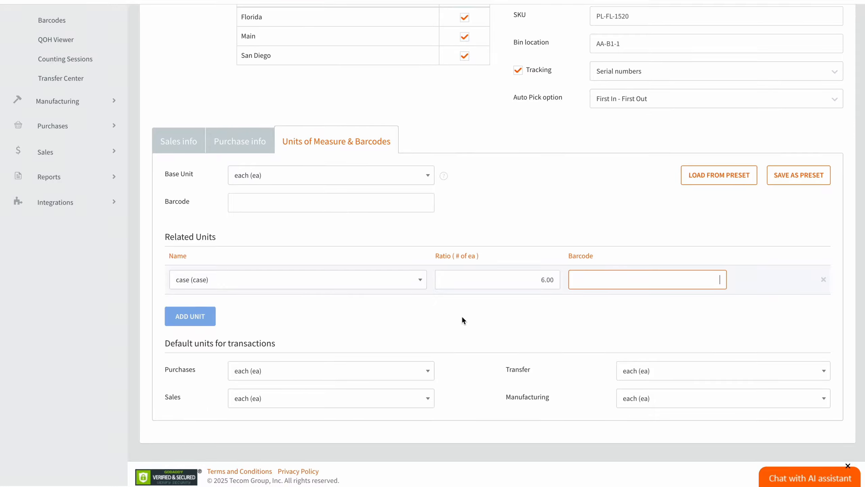
{"action": "scroll", "coordinate": [462, 320], "scroll_direction": "up", "scroll_amount": 1}
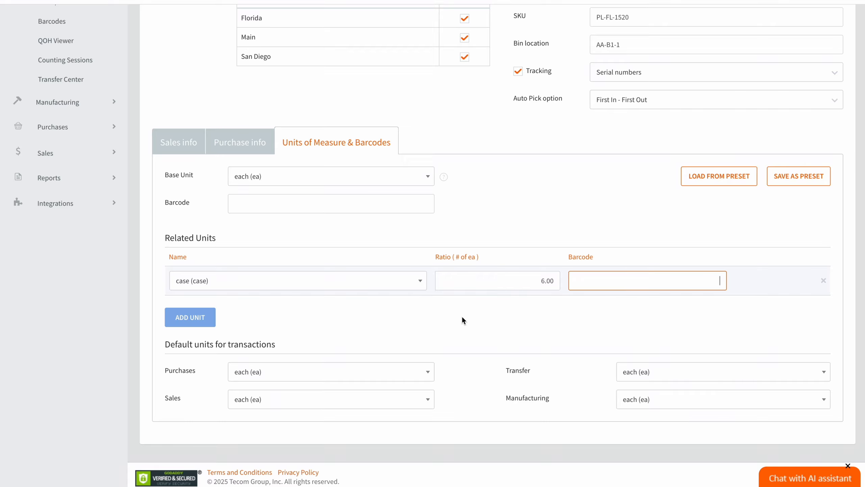
{"action": "left_click", "coordinate": [428, 372]}
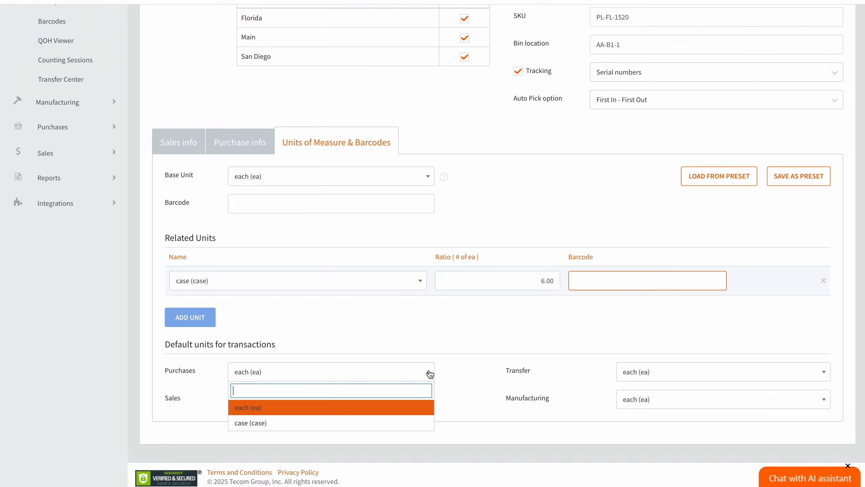
{"action": "left_click", "coordinate": [381, 426]}
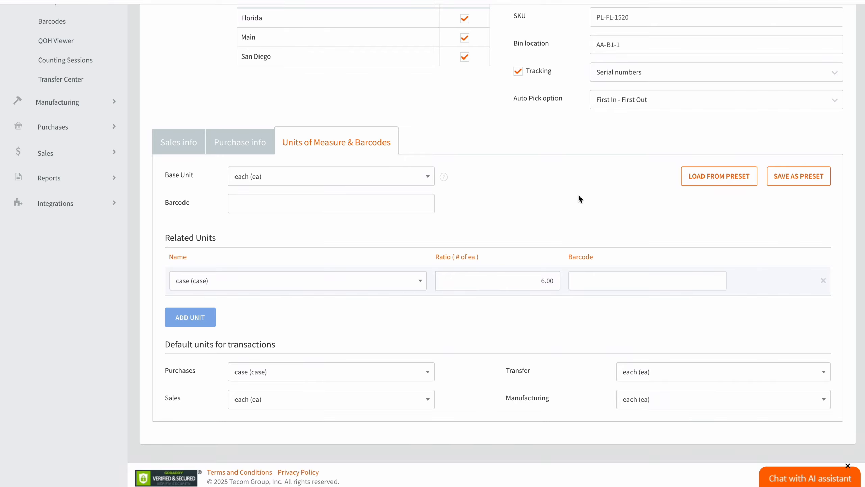
Step: Save the current units as a preset named 'Filters'
{"action": "left_click", "coordinate": [796, 174]}
{"action": "left_click", "coordinate": [455, 89]}
{"action": "type", "text": "Filters"}
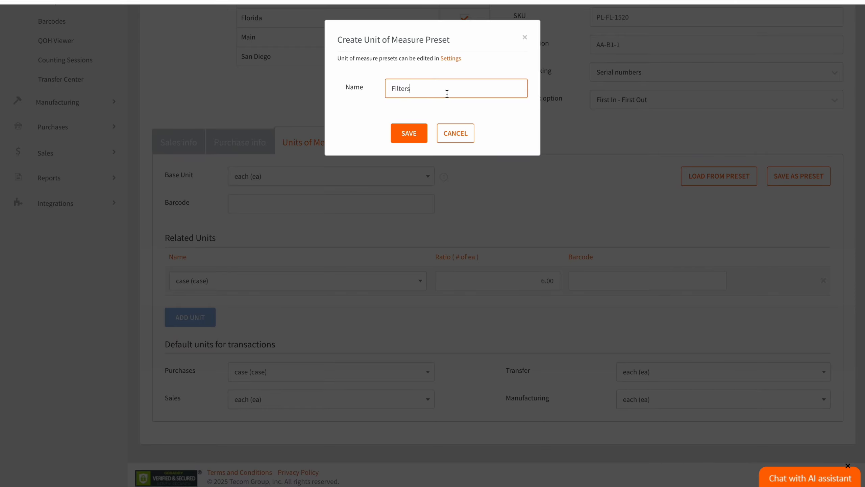
{"action": "left_click", "coordinate": [409, 134]}
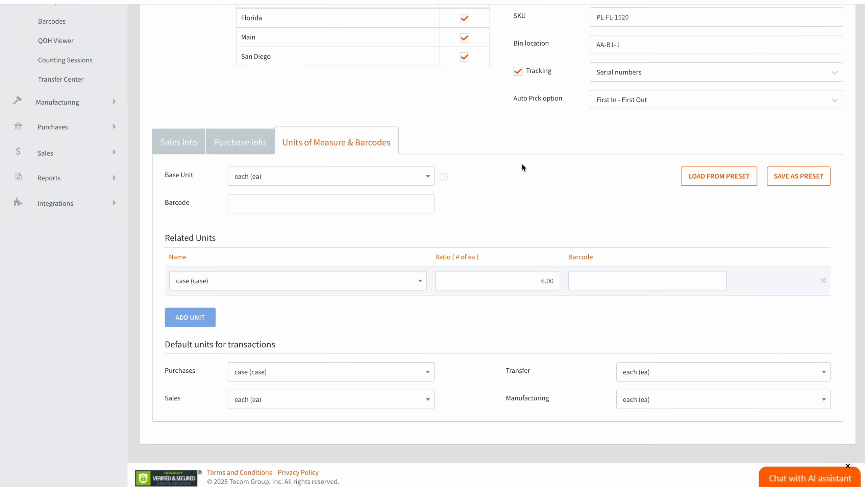
Step: Save the new inventory item
{"action": "scroll", "coordinate": [524, 165], "scroll_direction": "up", "scroll_amount": 4}
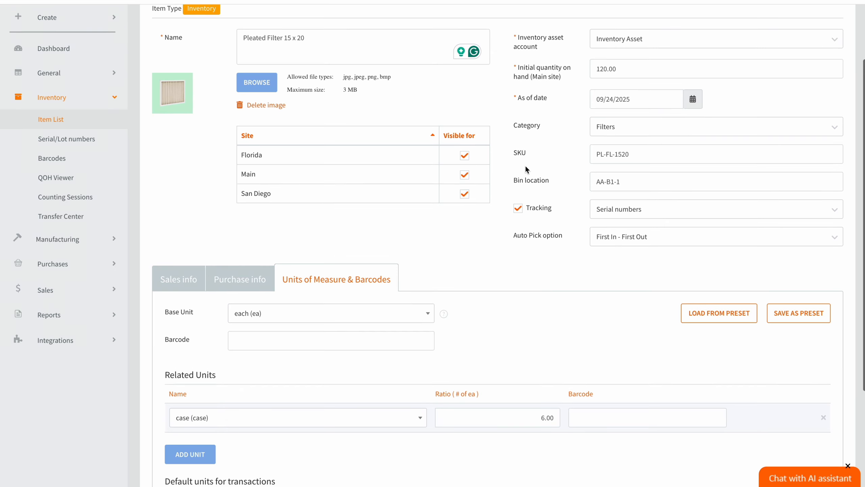
{"action": "scroll", "coordinate": [525, 166], "scroll_direction": "up", "scroll_amount": 2}
{"action": "left_click", "coordinate": [826, 43]}
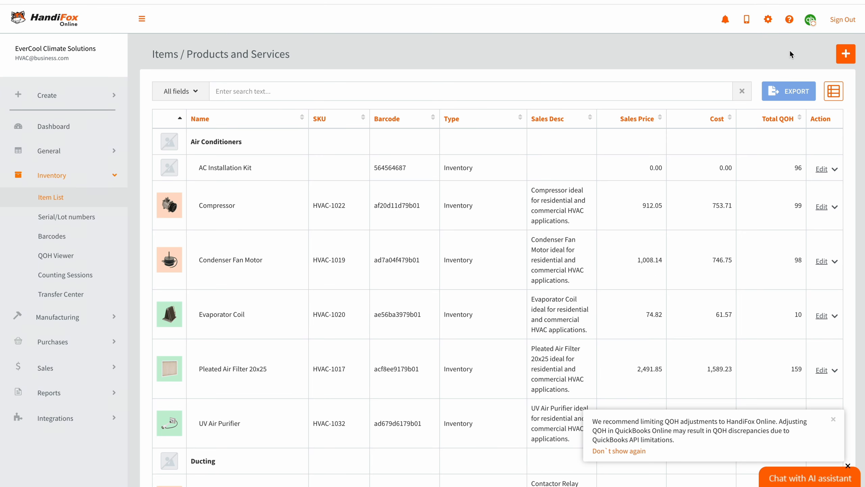
Step: Search the item list for 'Filter' and show the actions for Pleated Filter 15 x 20
{"action": "left_click", "coordinate": [411, 91]}
{"action": "type", "text": "Filter"}
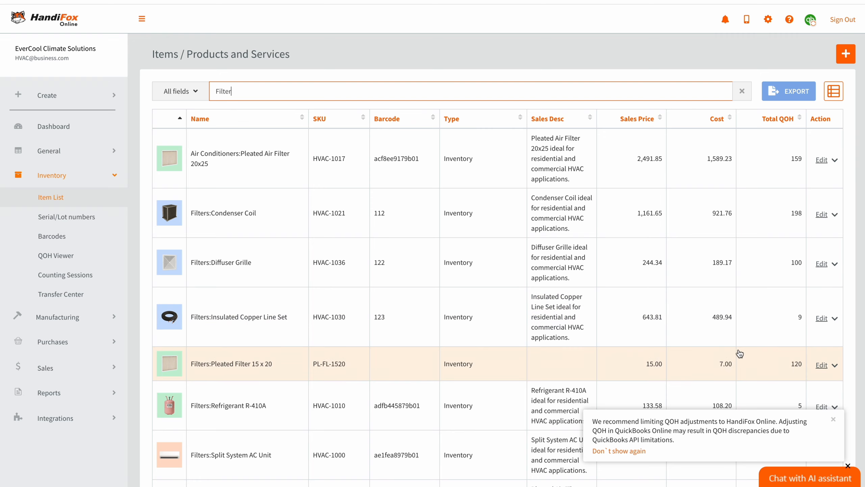
{"action": "left_click", "coordinate": [834, 366]}
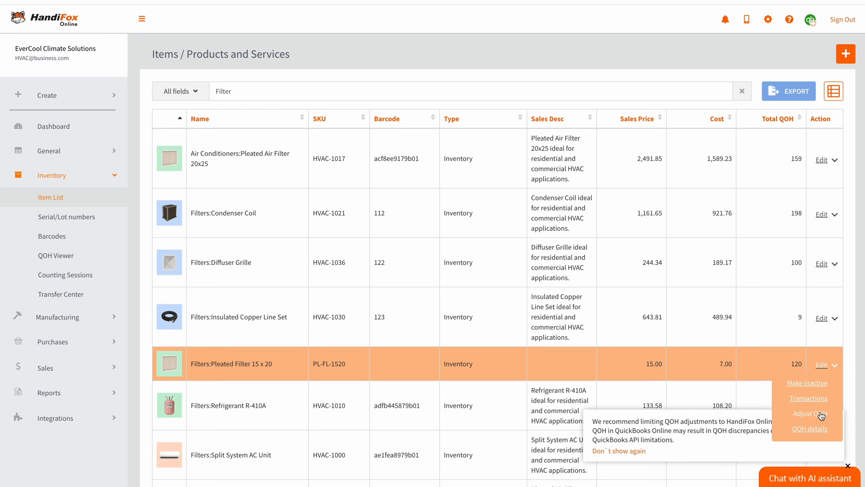
{"action": "scroll", "coordinate": [826, 439], "scroll_direction": "down", "scroll_amount": 2}
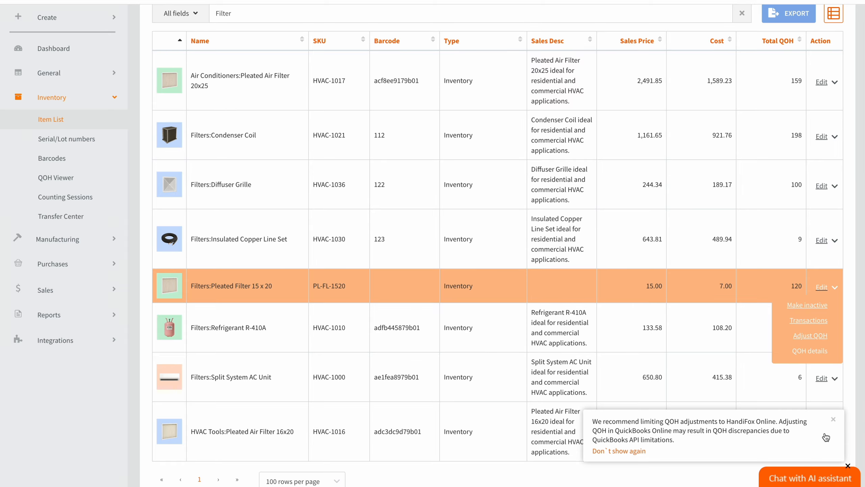
{"action": "scroll", "coordinate": [710, 212], "scroll_direction": "up", "scroll_amount": 2}
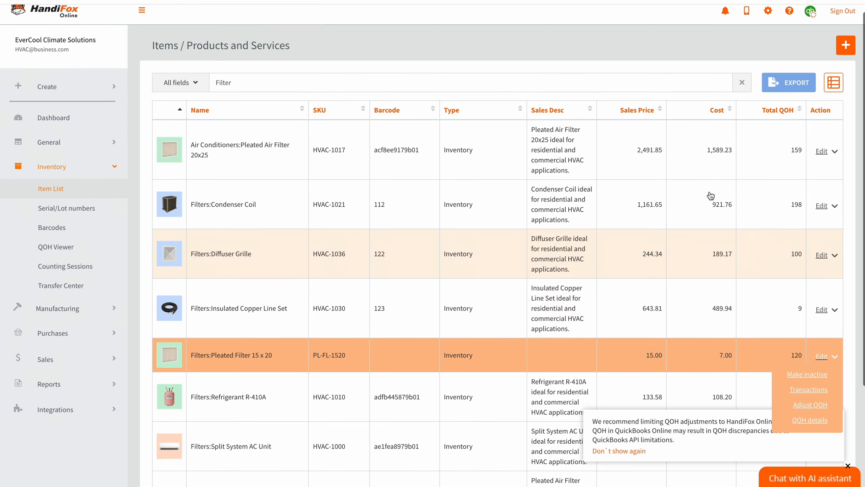